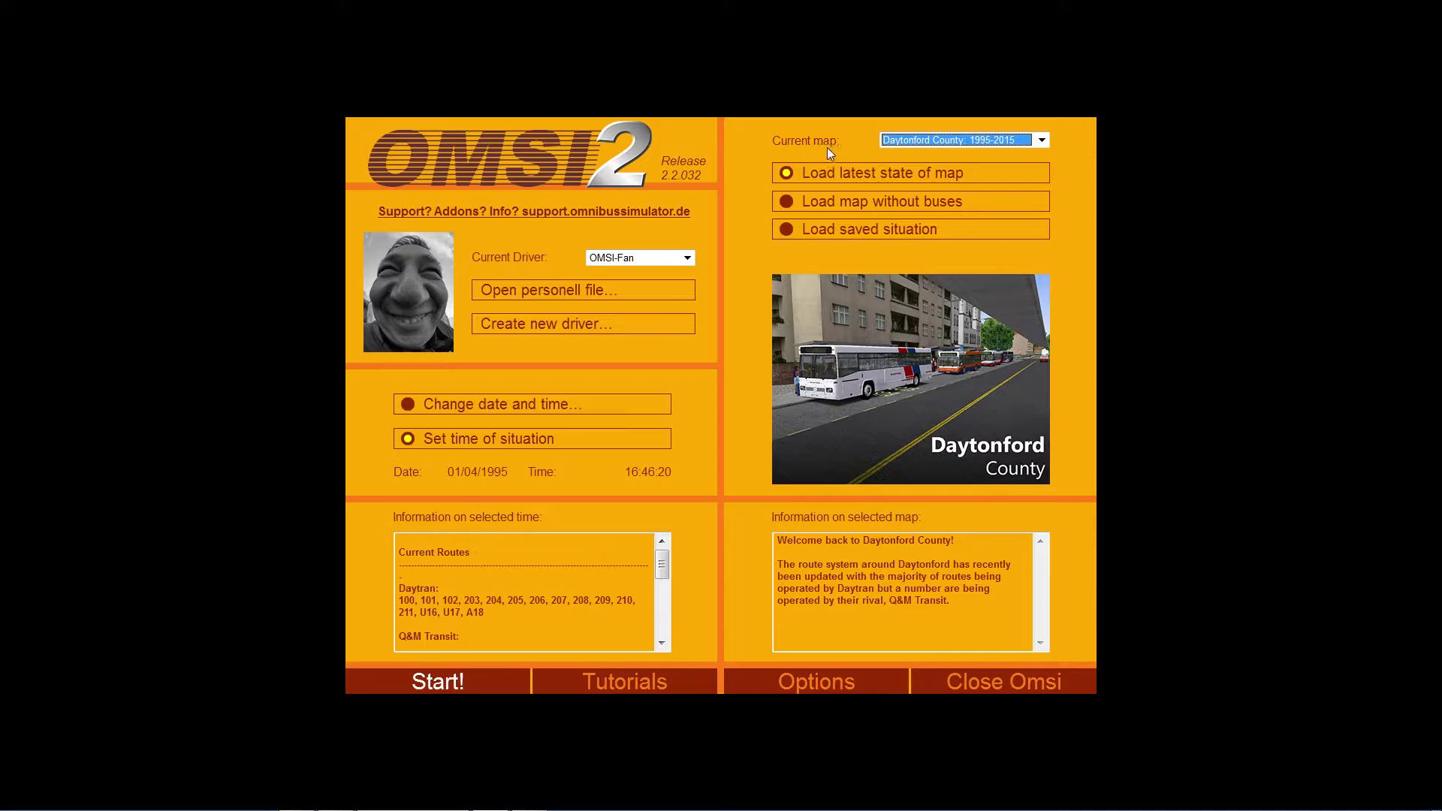
Choose Berlin-Spandau as the current map and set it to load without buses
left_click(1042, 140)
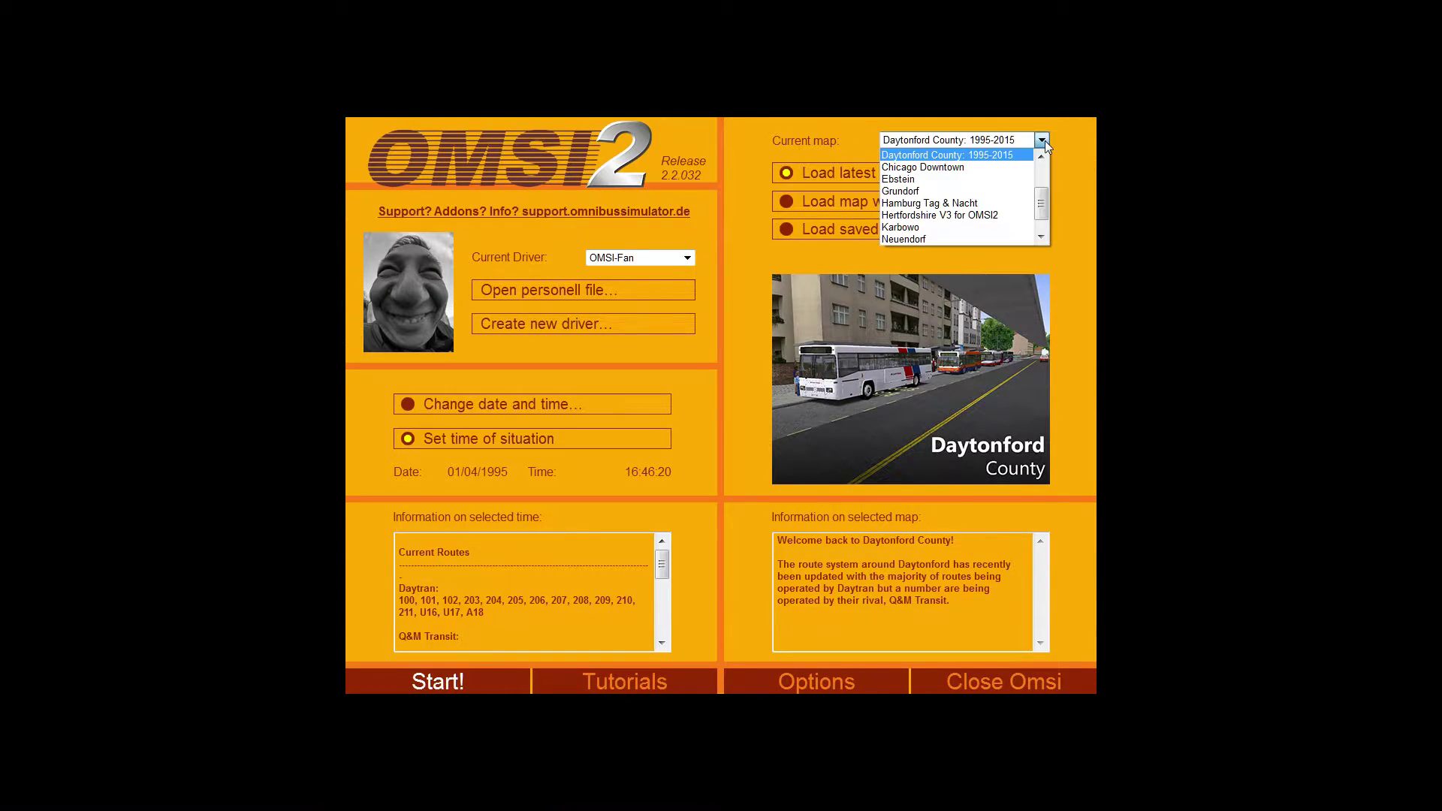
mouse_move(1045, 197)
left_mouse_down()
mouse_move(1045, 209)
mouse_move(1043, 160)
mouse_move(1048, 206)
left_mouse_up()
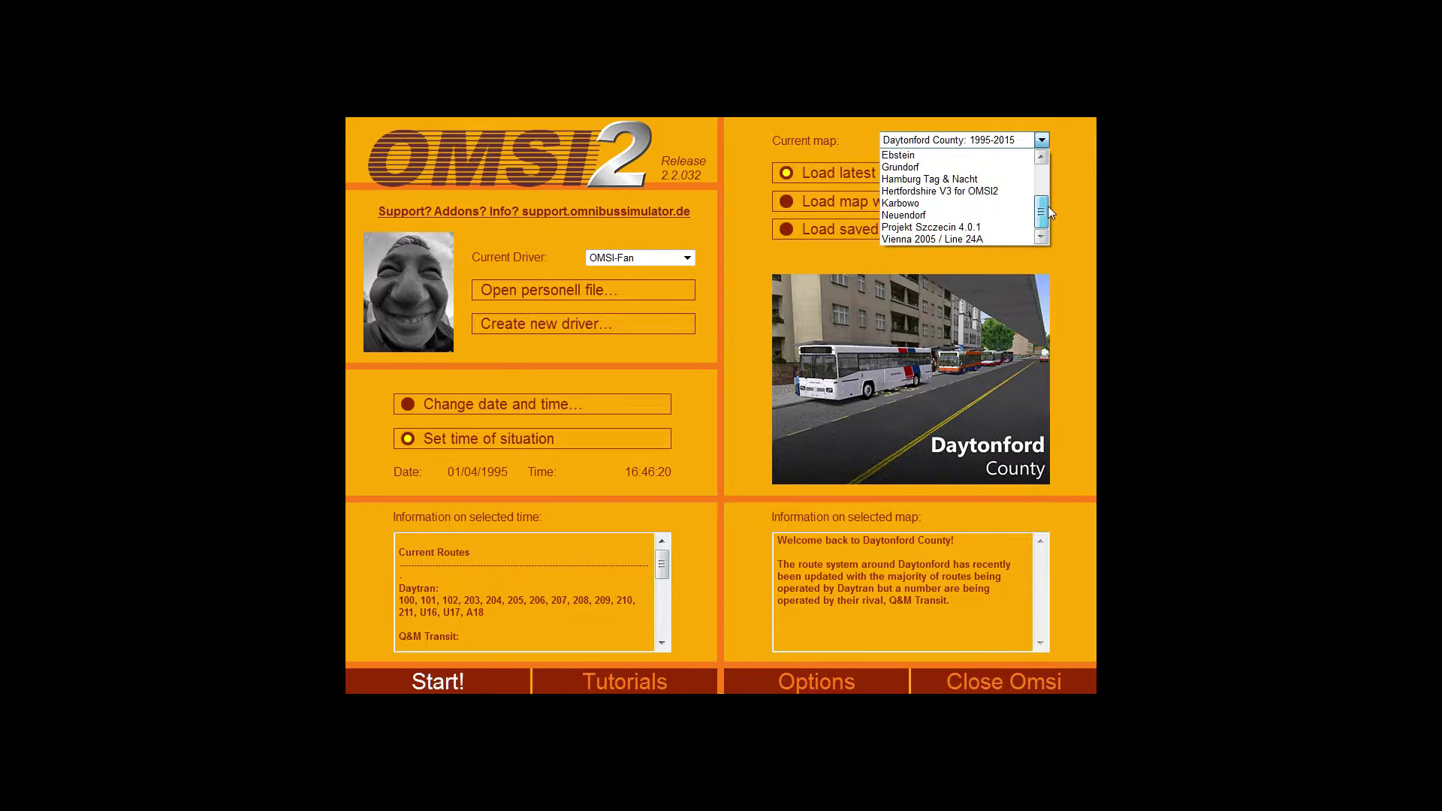
mouse_move(1049, 208)
left_mouse_down()
mouse_move(1048, 170)
mouse_move(1046, 193)
left_mouse_up()
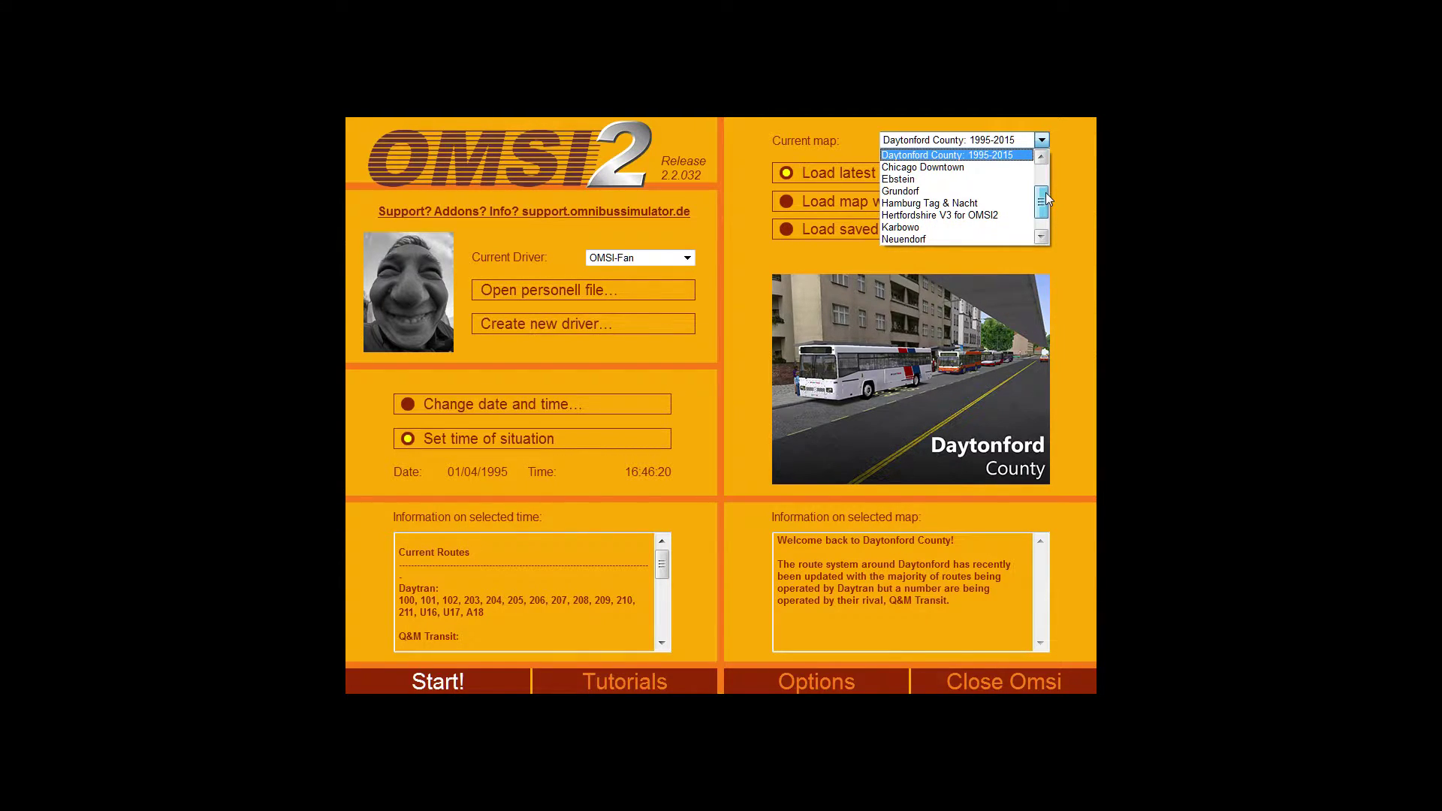
left_click_drag(1045, 192, 1044, 162)
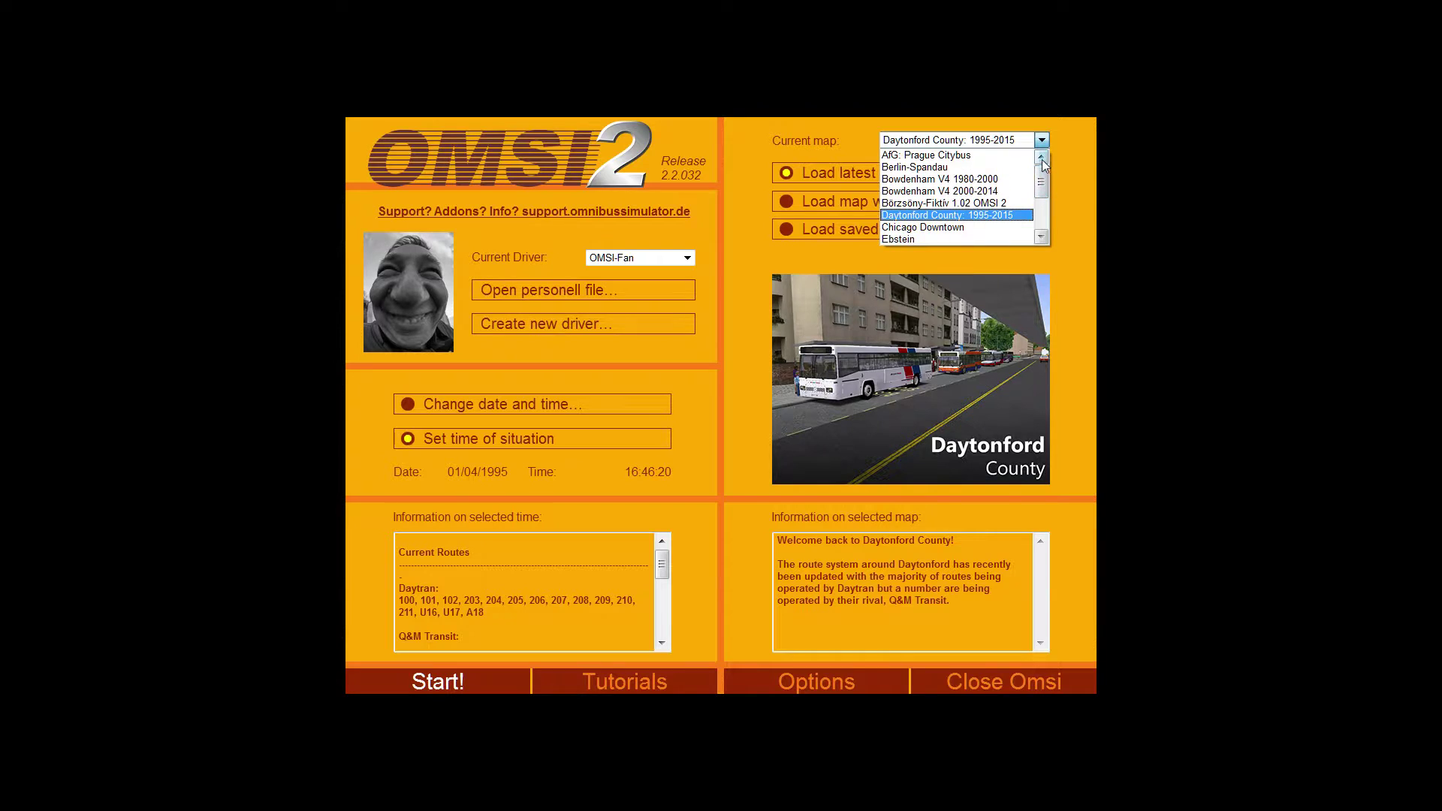
left_click(993, 166)
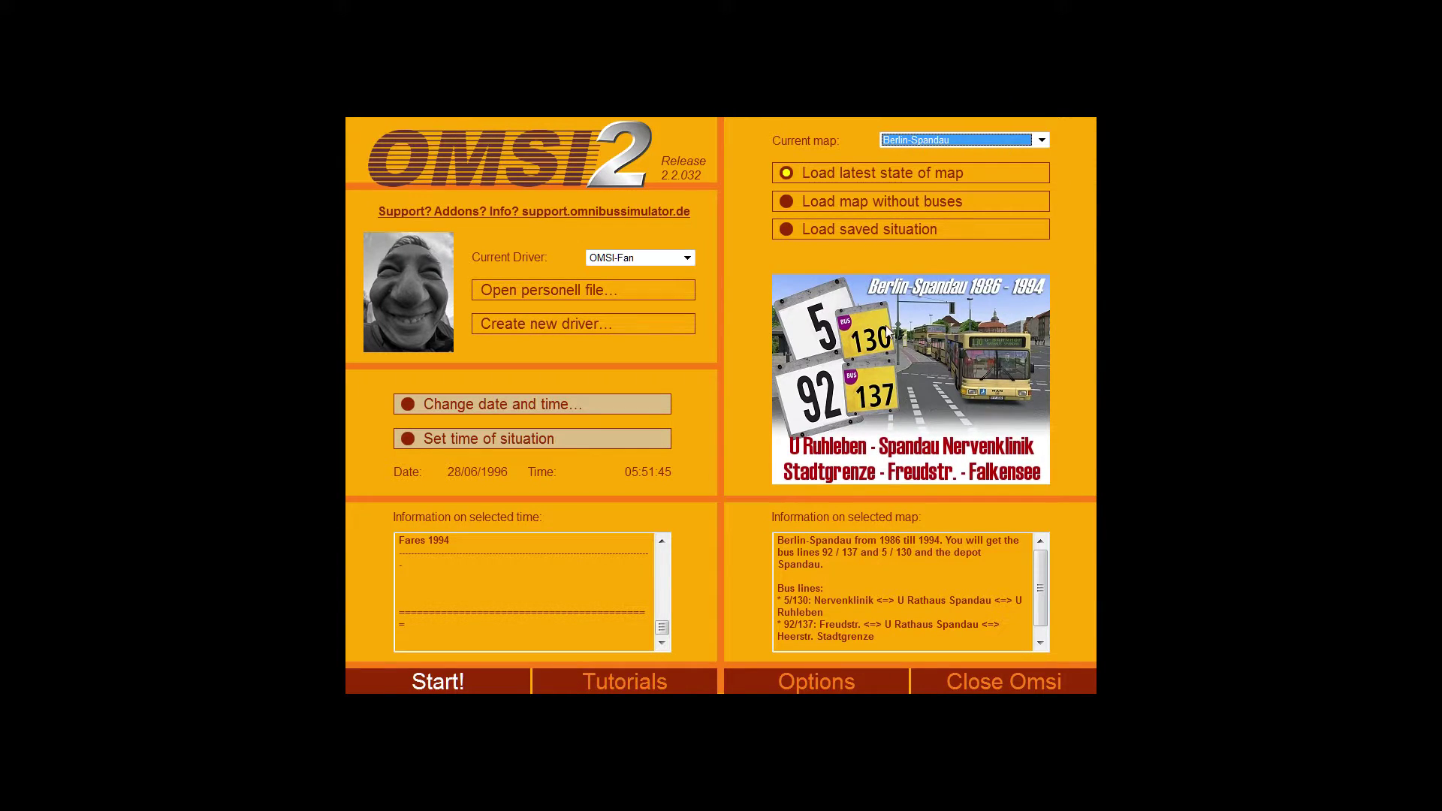
left_click_drag(1039, 576, 1054, 538)
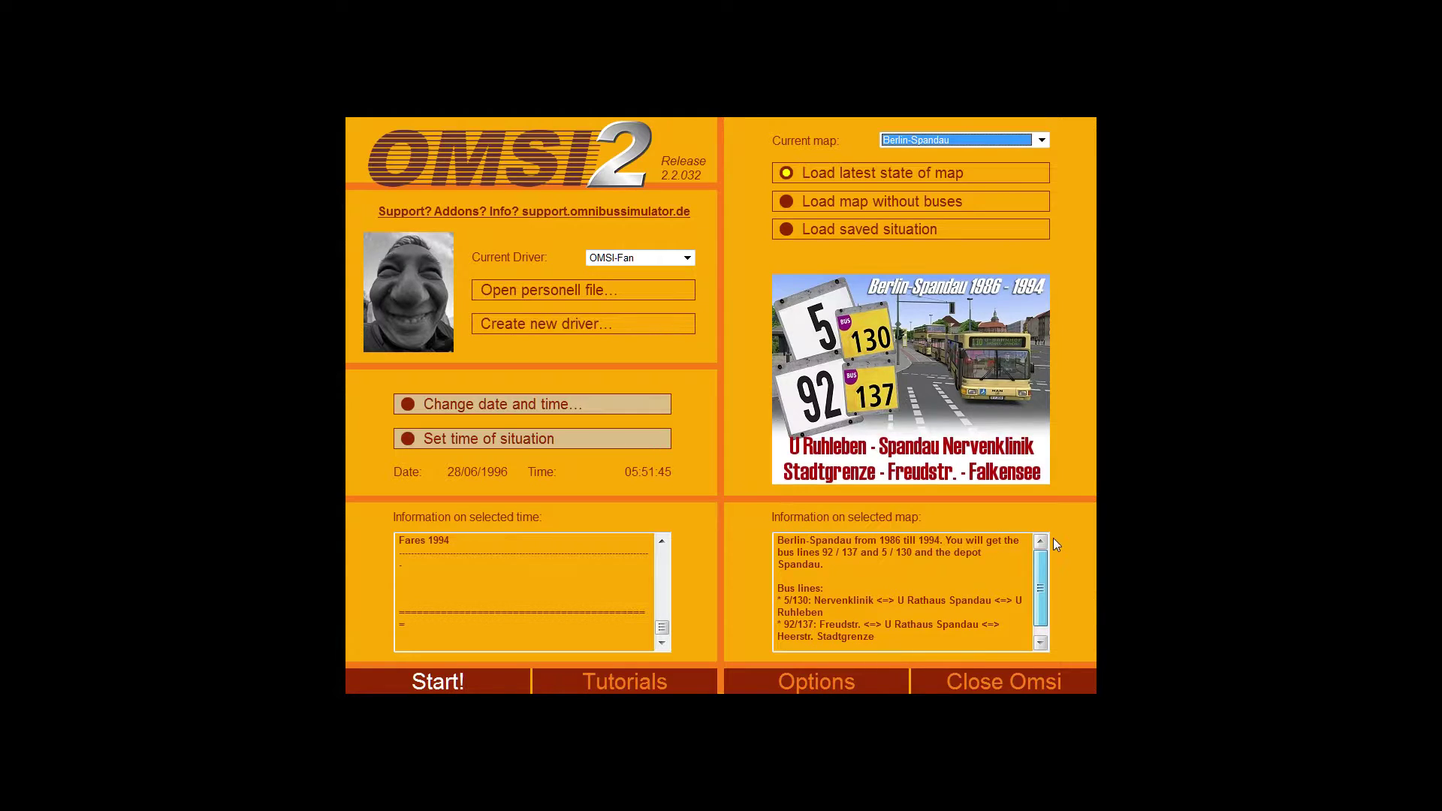
left_click(789, 203)
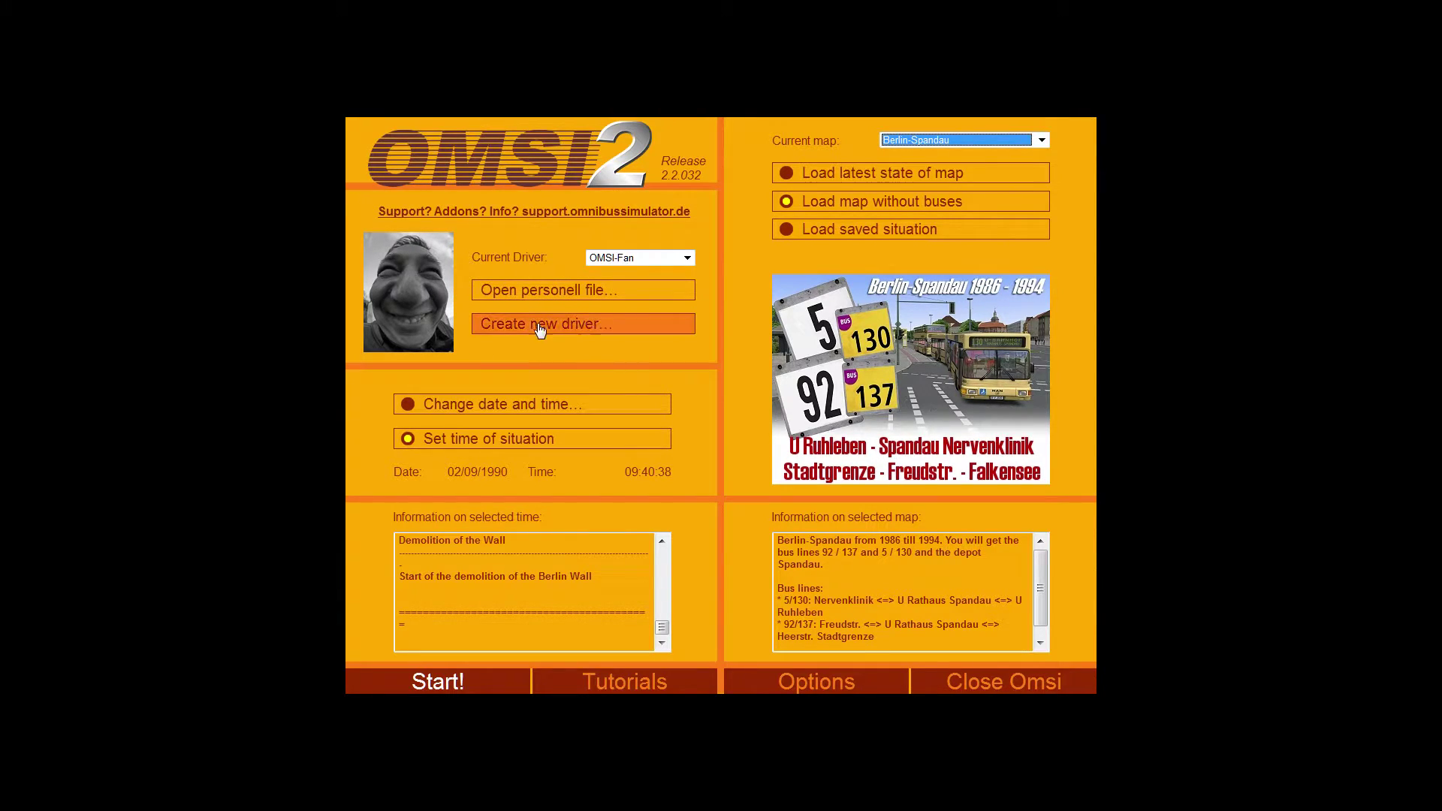
Create a new male driver named Bus Driver with the default photo, and set the current driver back to OMSI-Fan
left_click(688, 259)
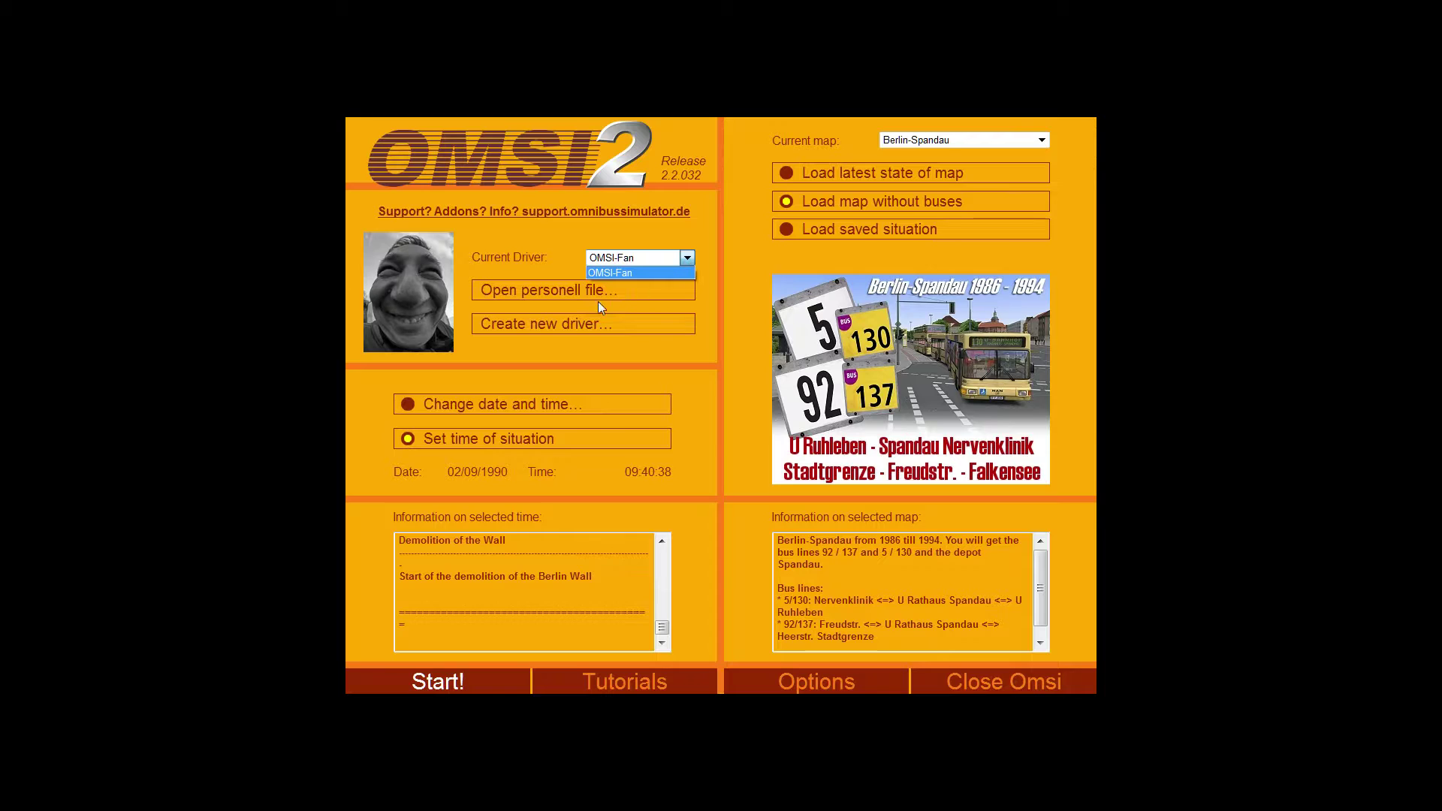
left_click(687, 257)
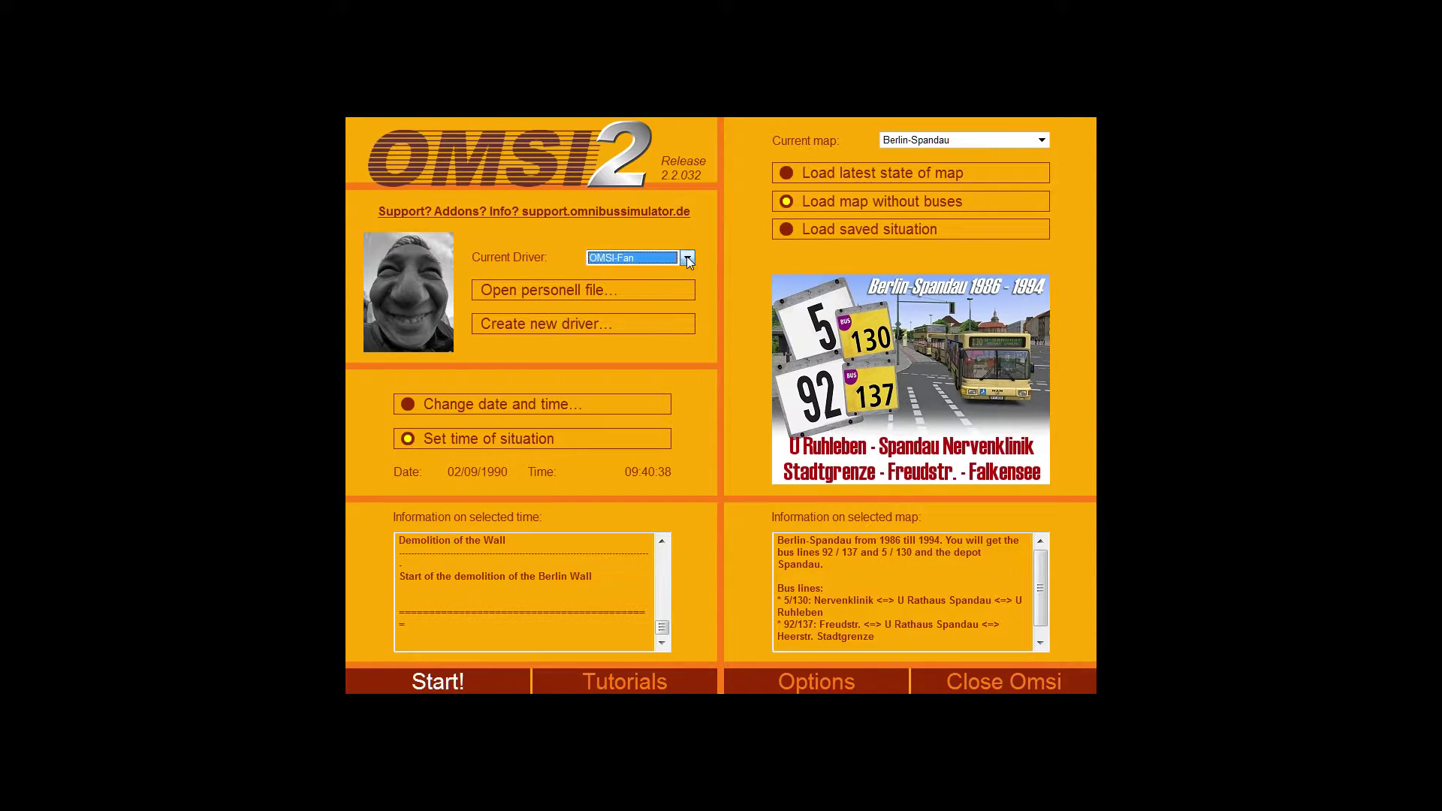
left_click(538, 327)
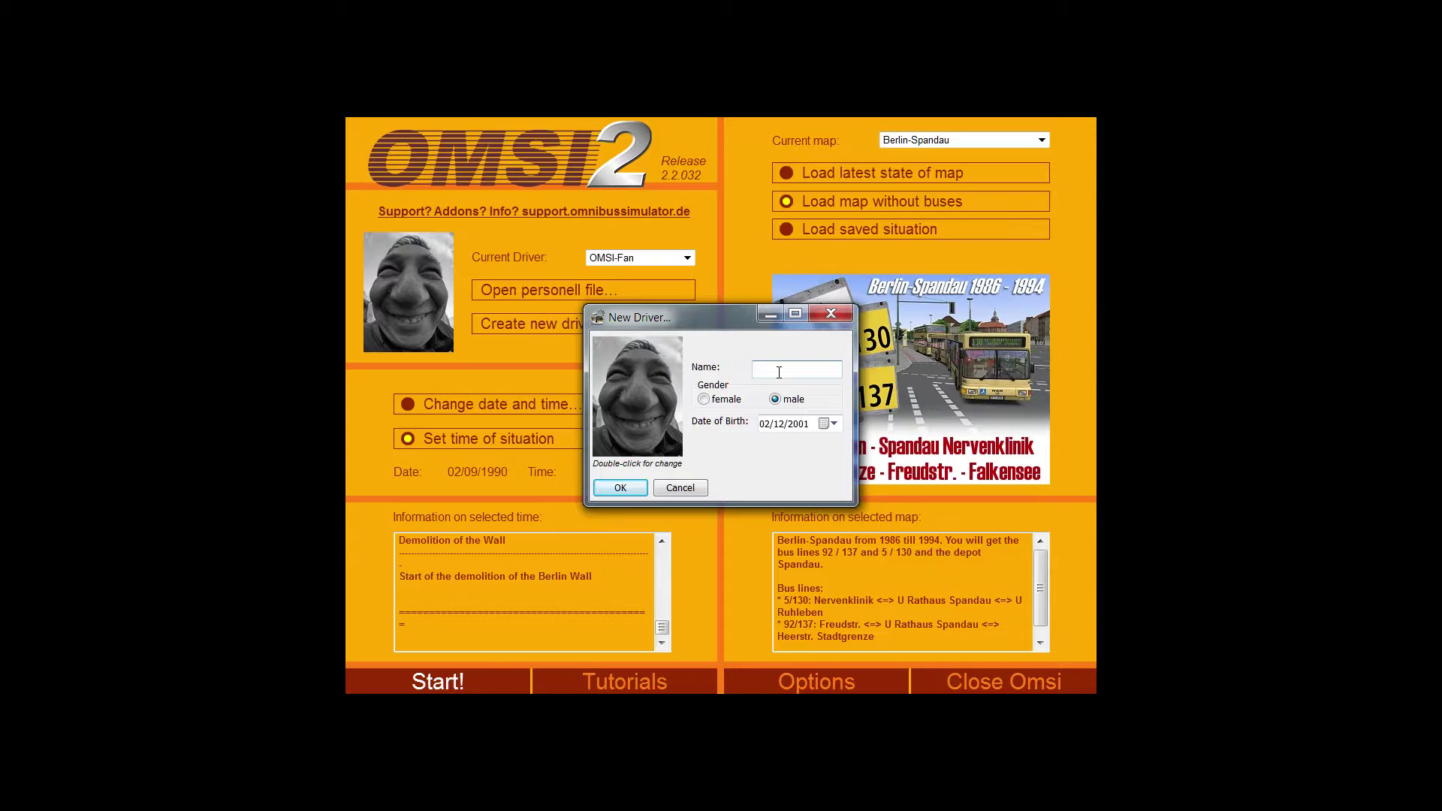
type("Bus Driver")
double_click(638, 428)
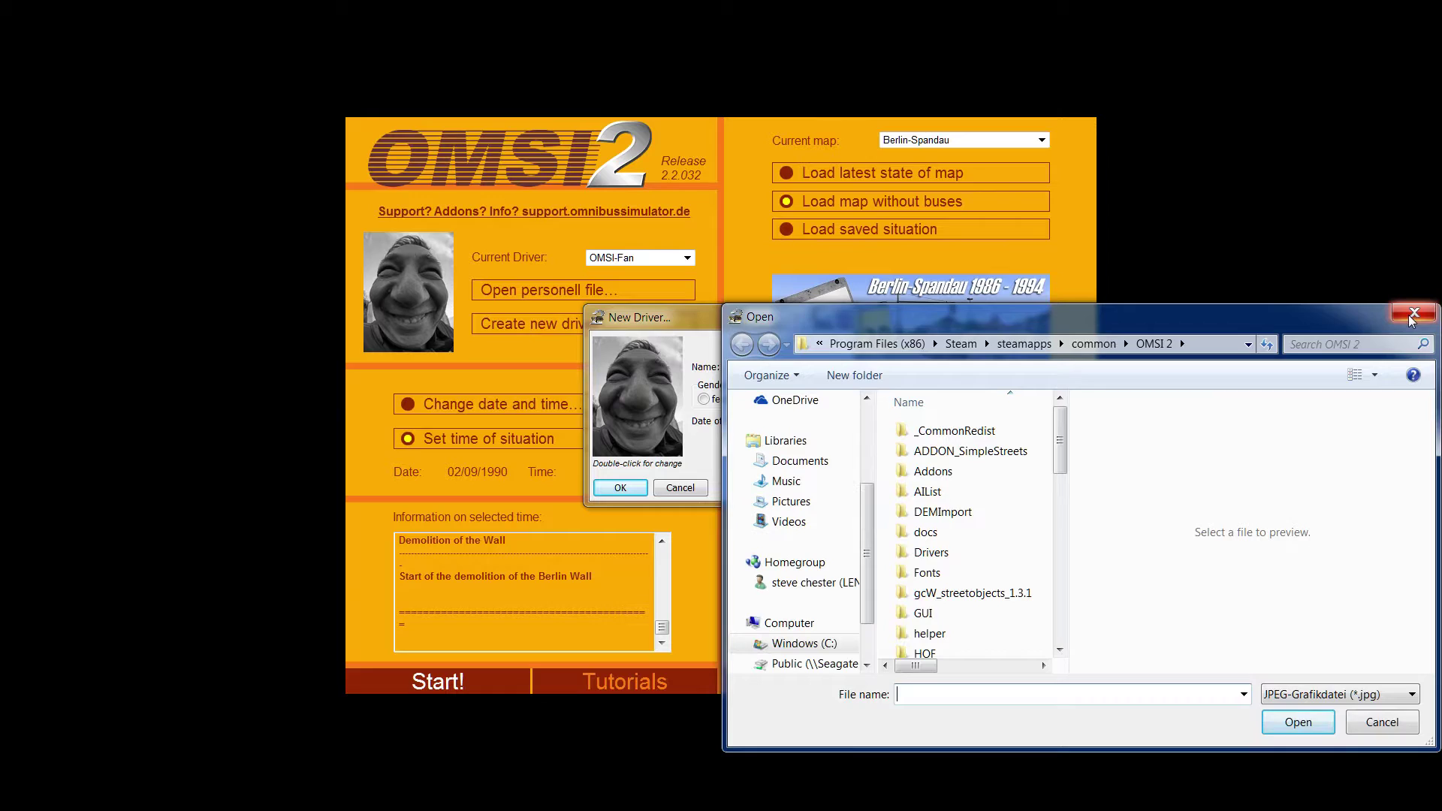
left_click(1414, 313)
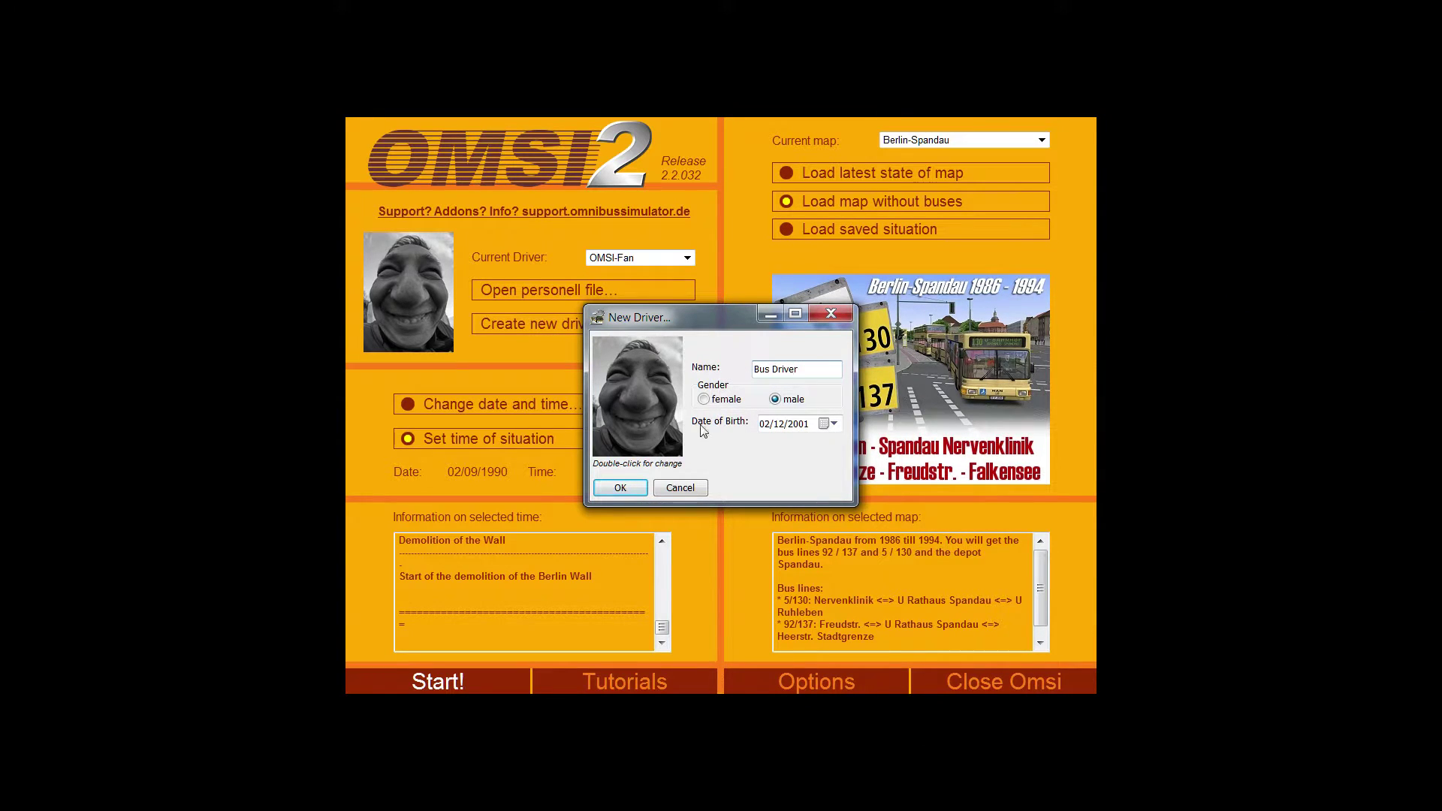
left_click(625, 487)
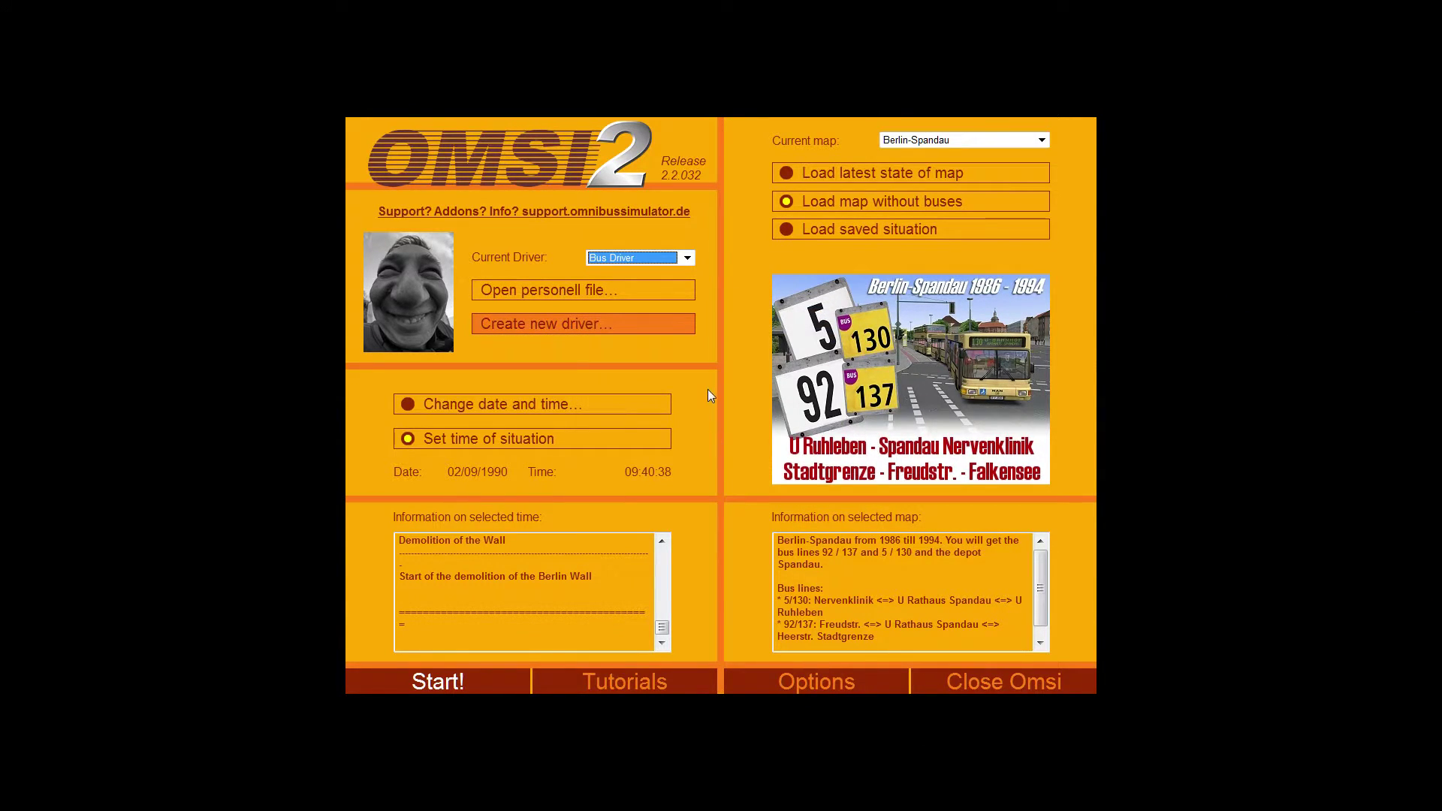
left_click(687, 260)
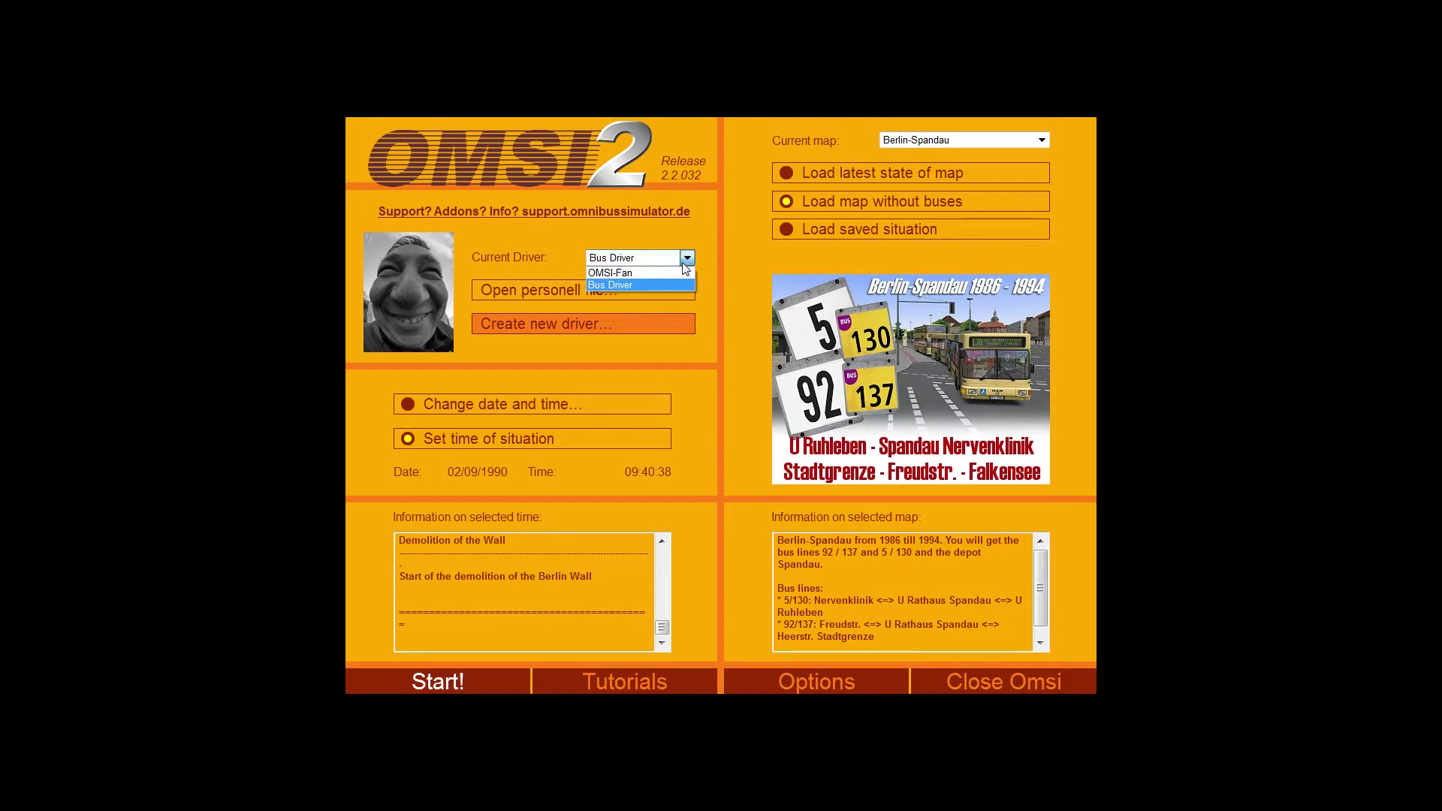
left_click(661, 278)
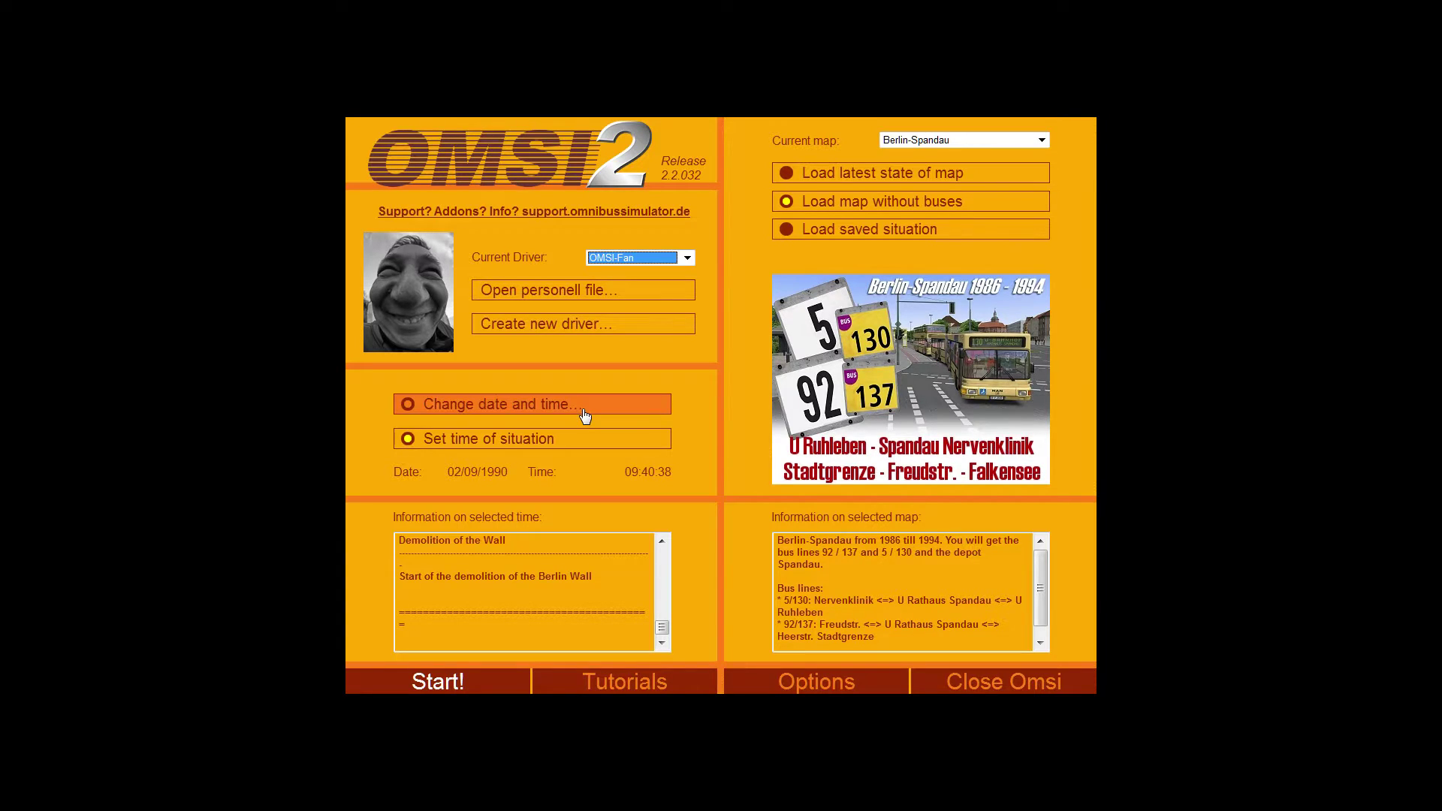
Set the situation's hour to 6 and its year to 2010, leaving the day and month as they are
left_click(546, 410)
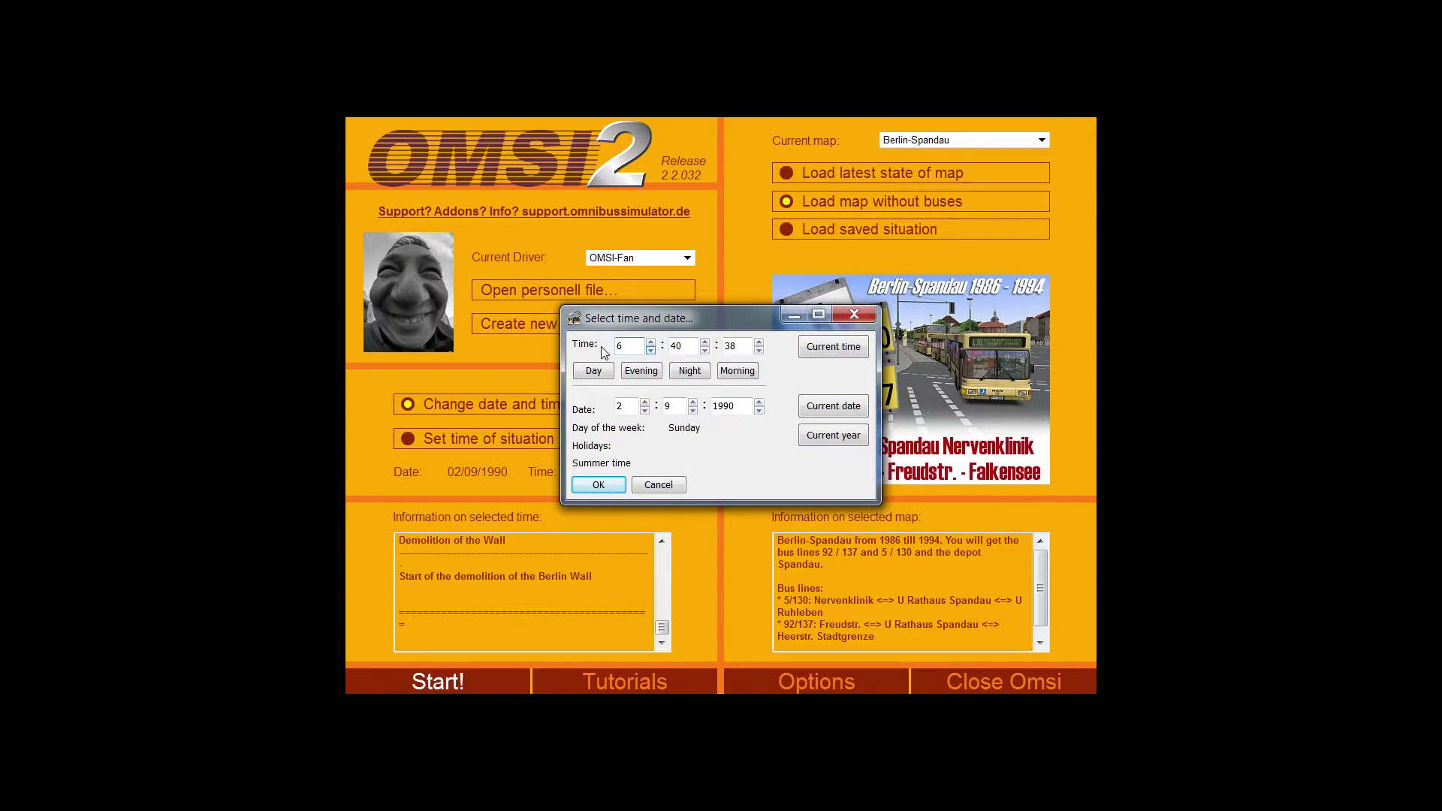
left_click(759, 402)
left_click(759, 402)
left_click(758, 403)
left_click(758, 402)
left_click(759, 403)
left_click(759, 403)
left_click(759, 403)
left_click(759, 403)
left_click(759, 403)
left_click(759, 402)
left_click(758, 402)
left_click(759, 402)
left_click(759, 402)
left_click(758, 403)
left_click(759, 403)
left_click(759, 403)
left_click(758, 403)
left_click(759, 403)
left_click(599, 485)
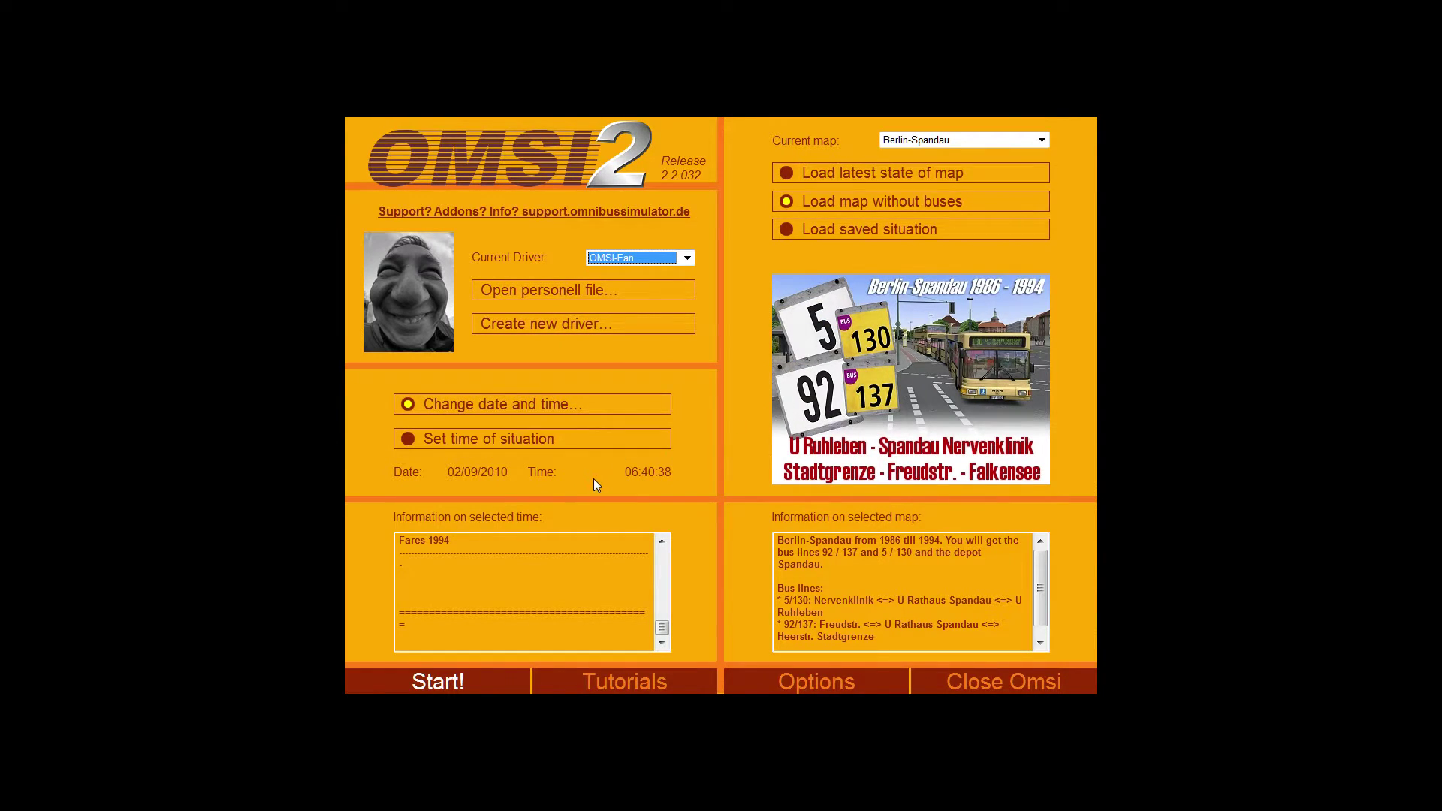
Review the game's general, advanced, graphics, sound, AI traffic, keyboard, game controller and add-on options, keeping all settings as they are
left_click(816, 684)
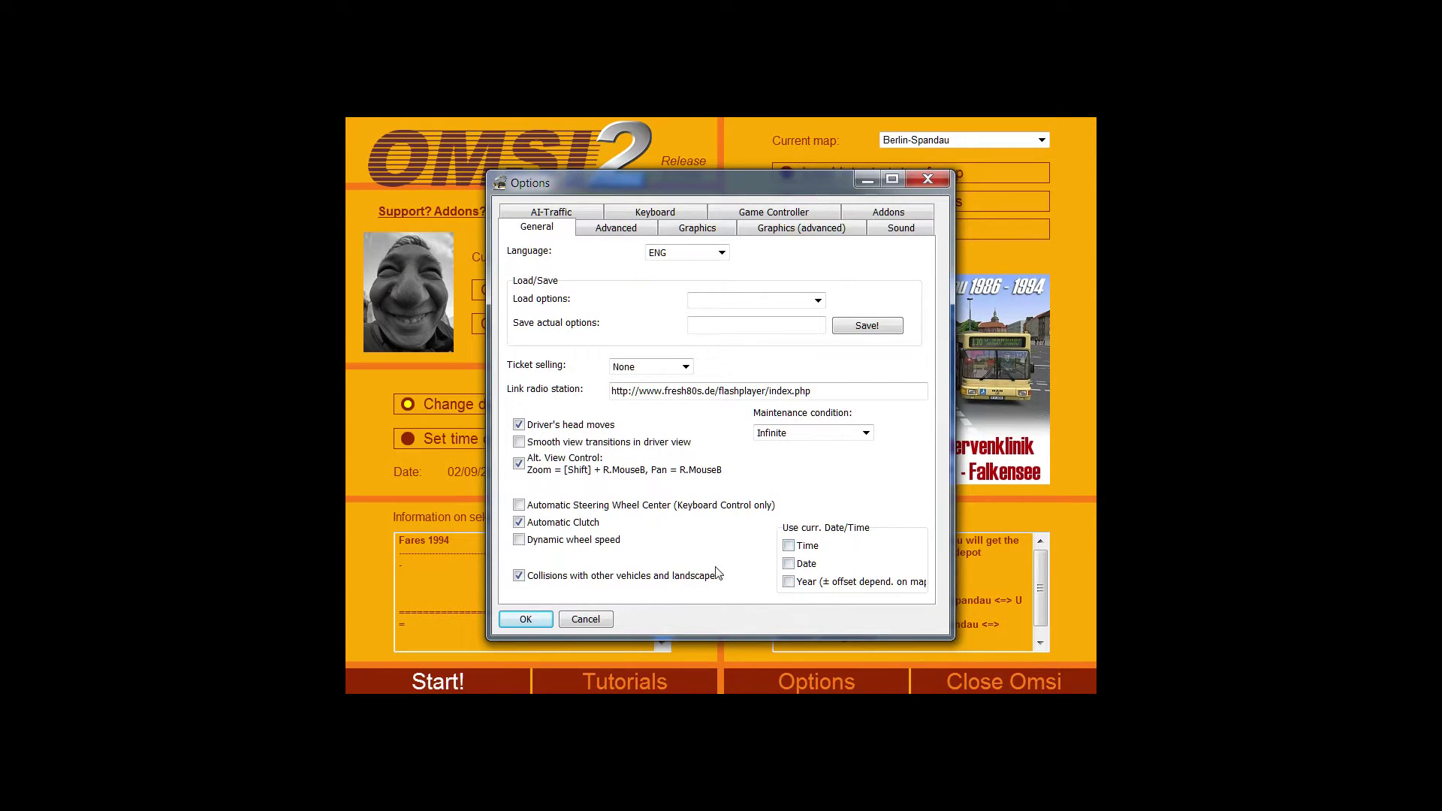
left_click(519, 576)
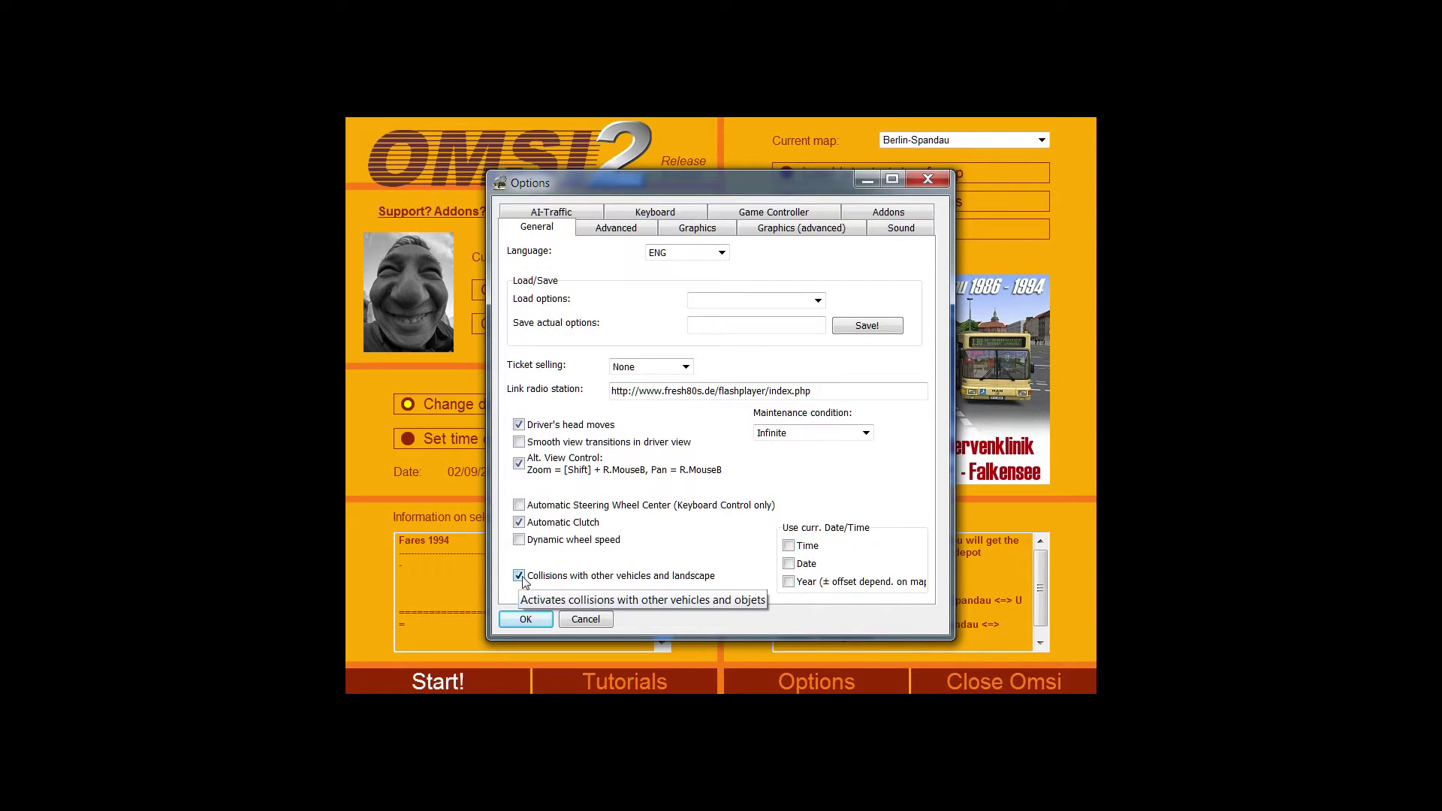
left_click(614, 231)
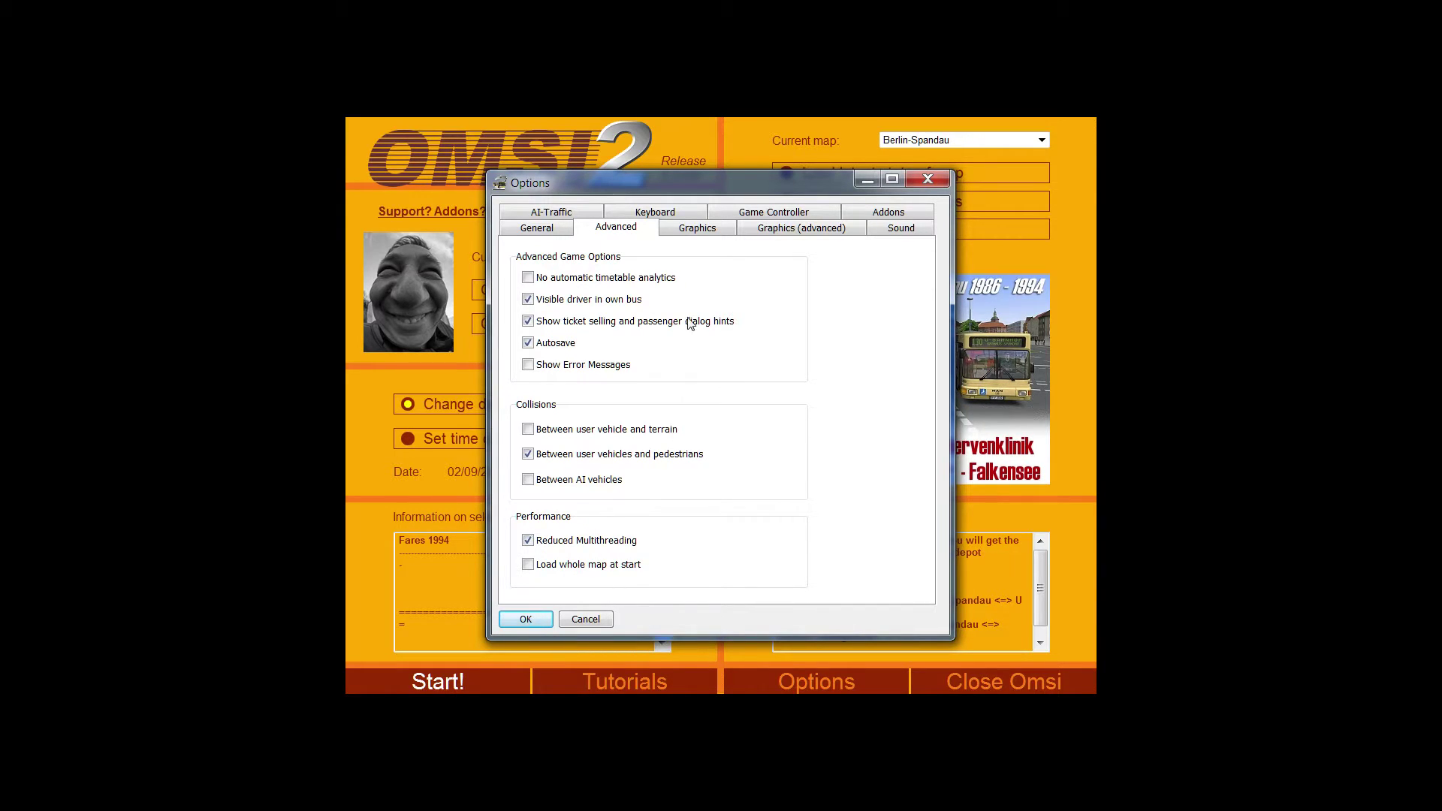
left_click(684, 231)
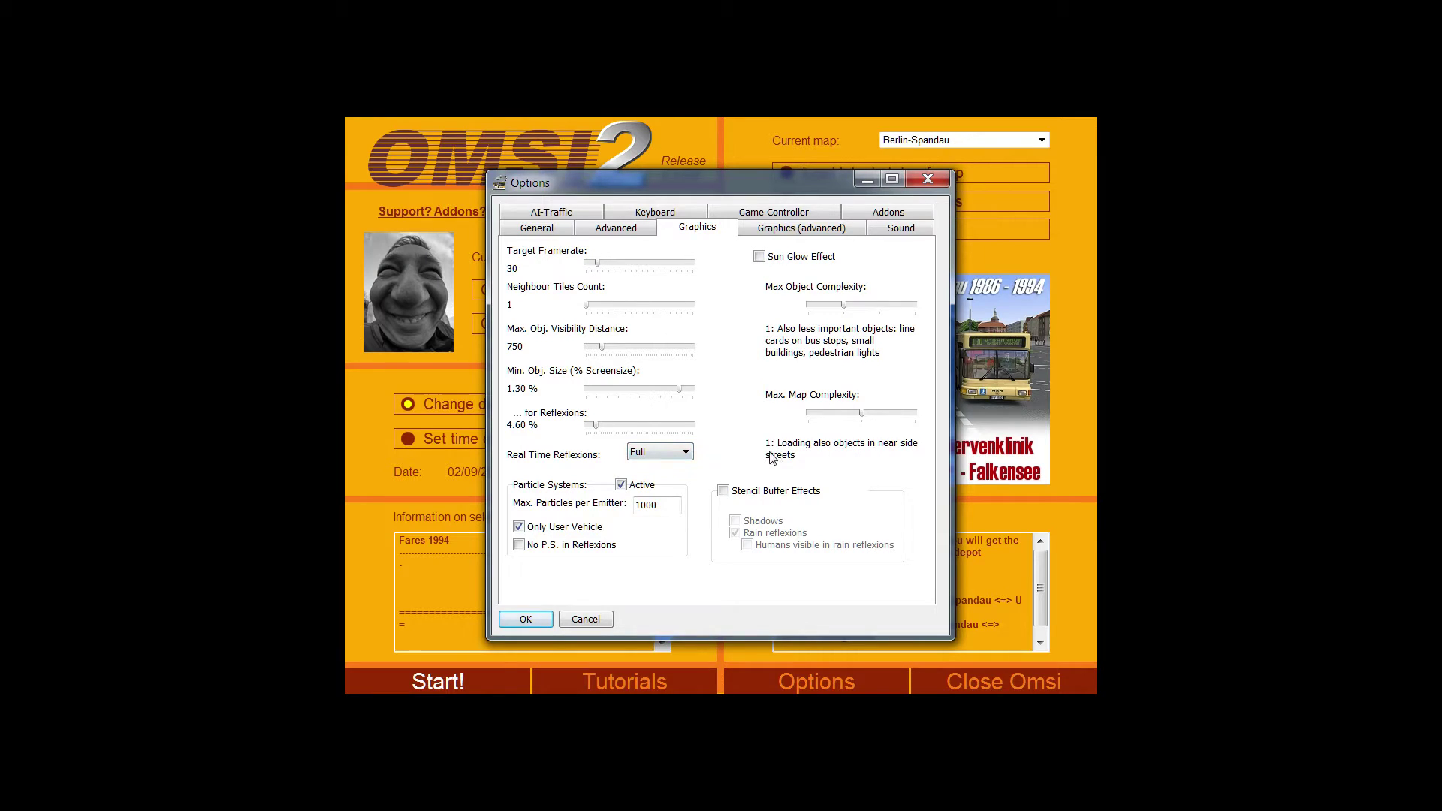
left_click(769, 235)
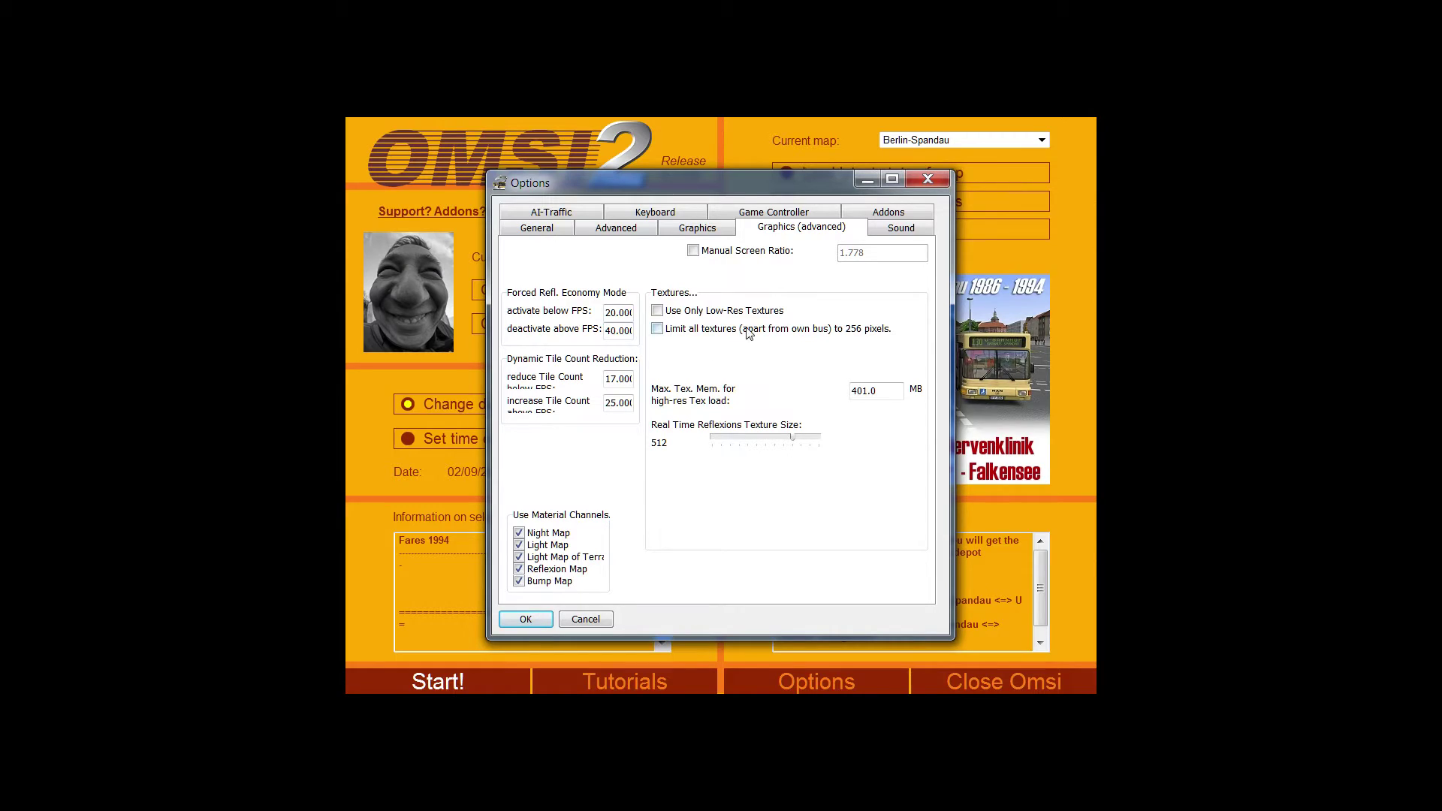
left_click(890, 230)
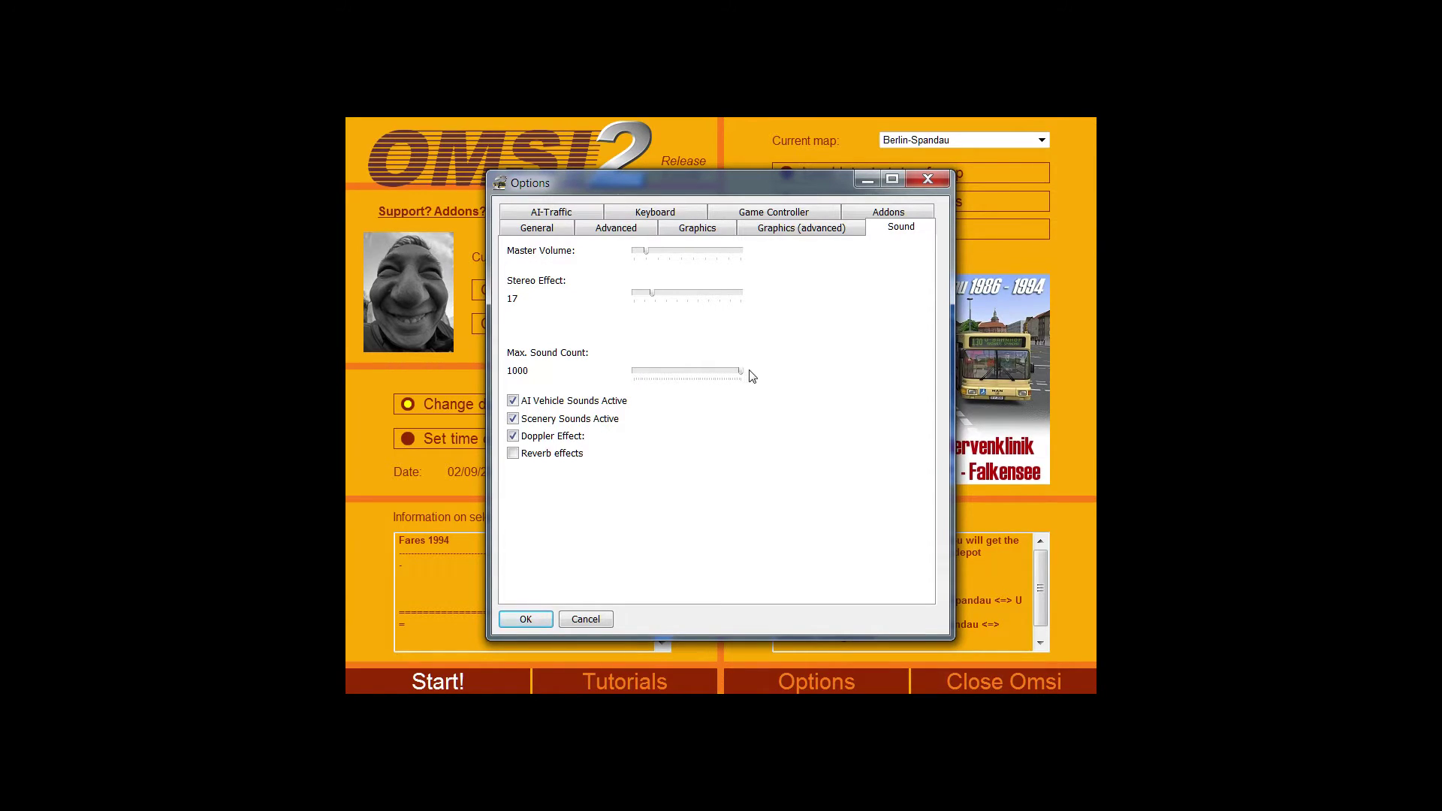
left_click(565, 213)
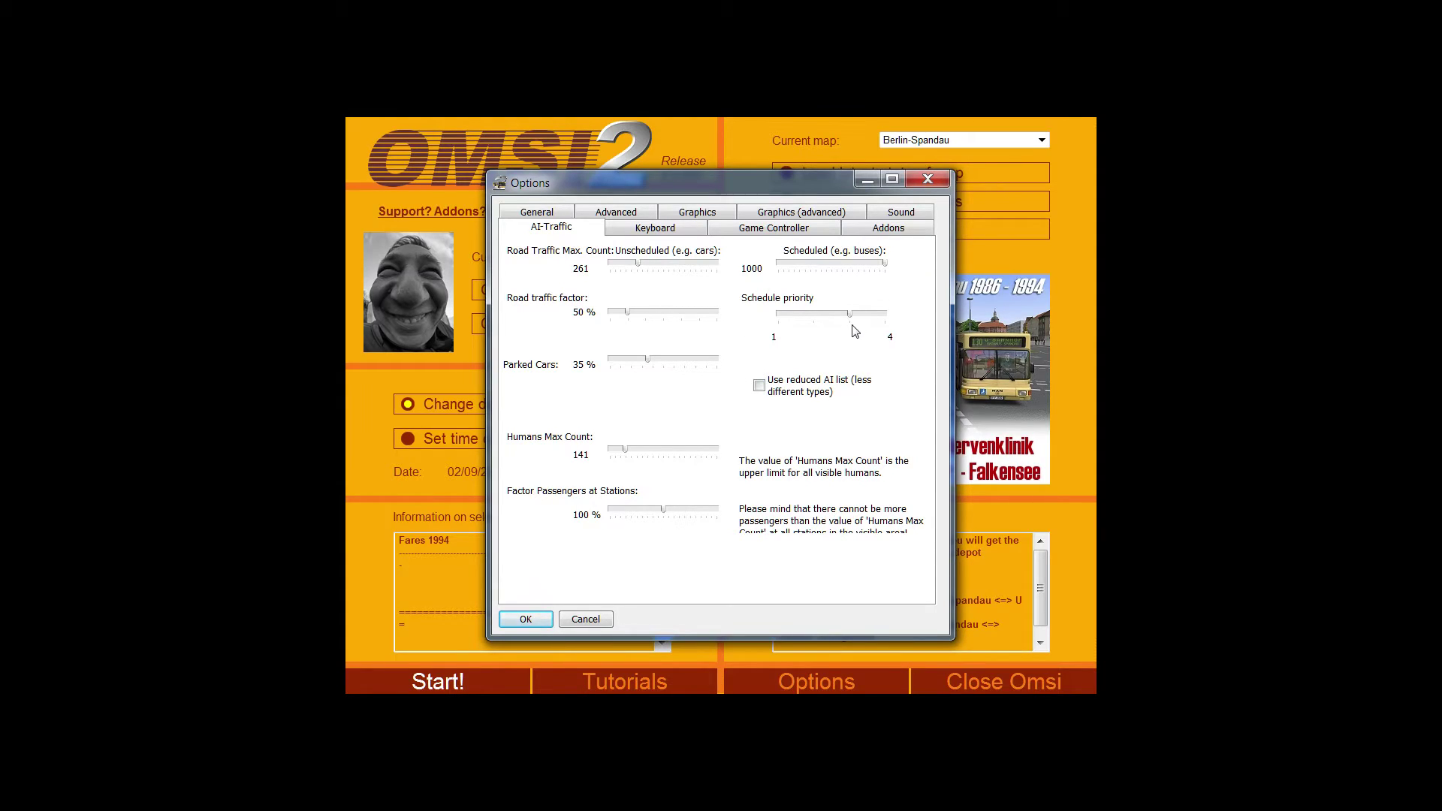
left_click(649, 232)
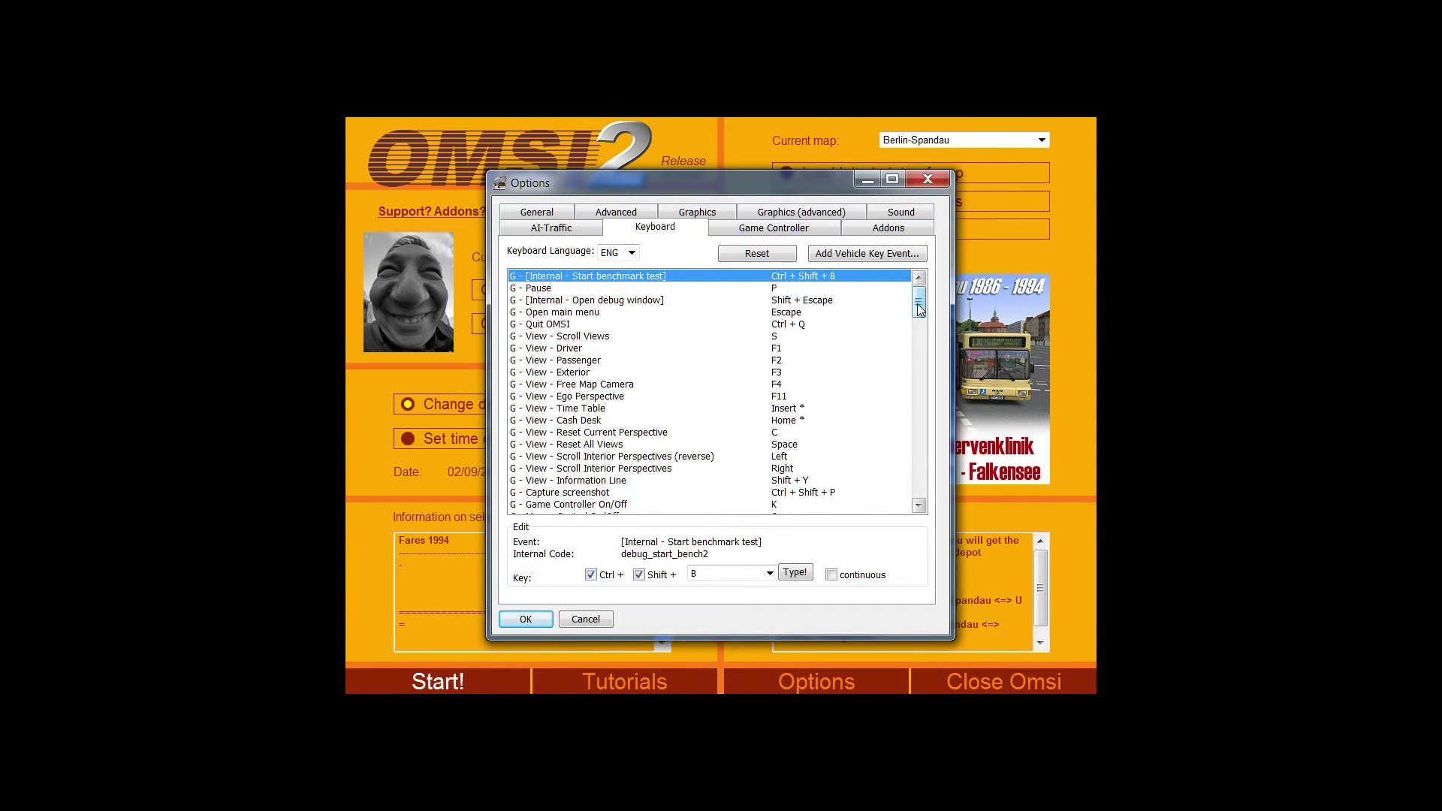
left_click_drag(919, 310, 925, 398)
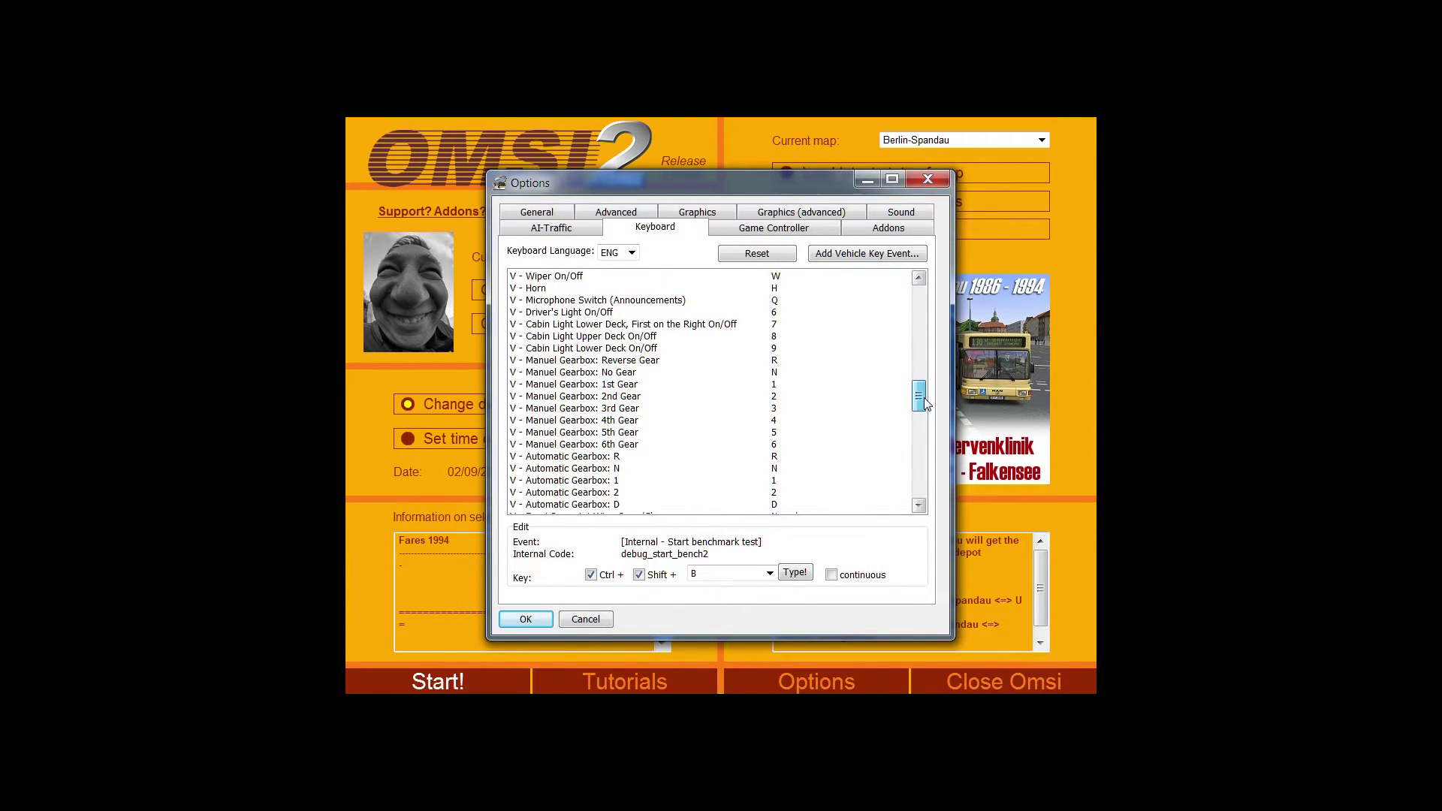
left_click_drag(925, 398, 915, 297)
left_click(781, 233)
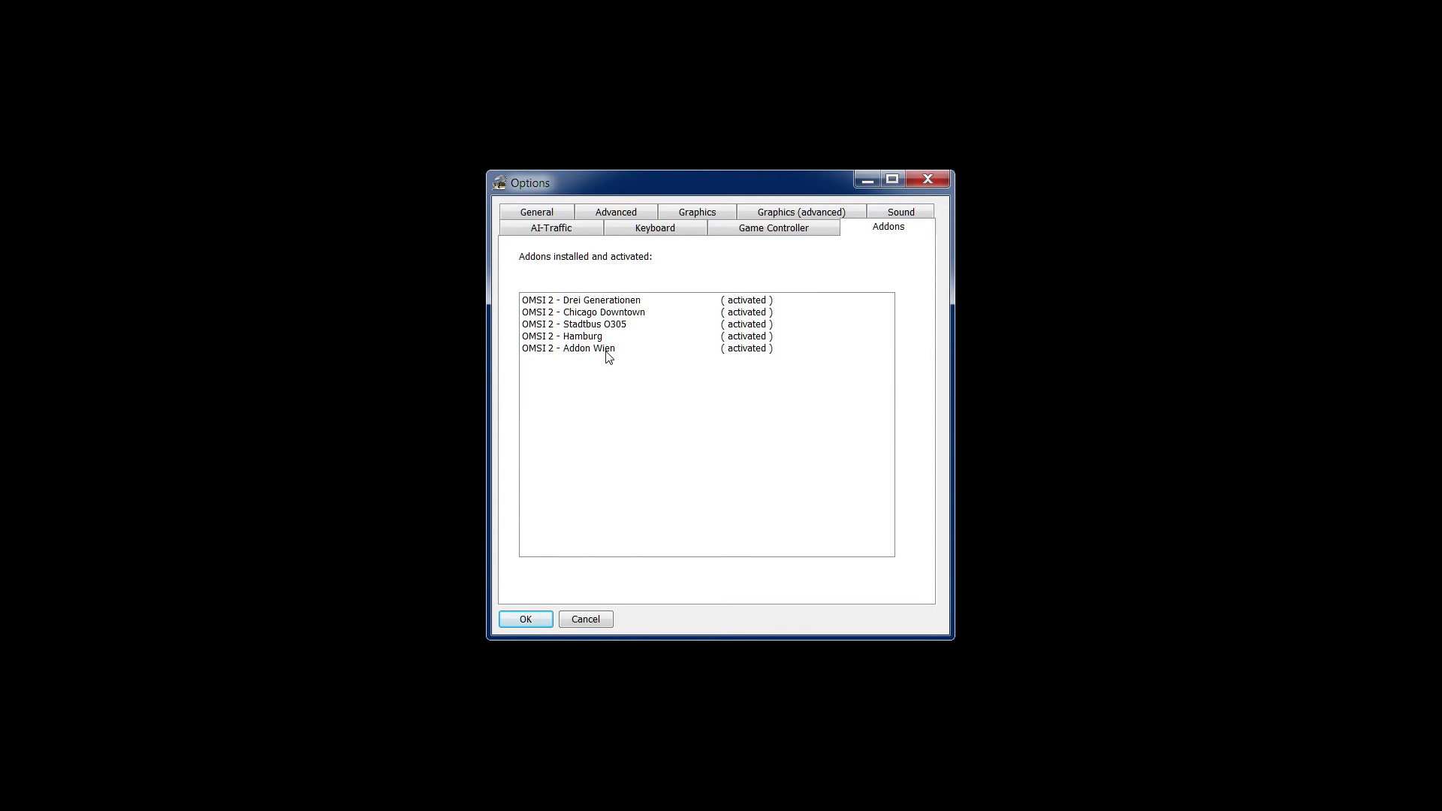
left_click(525, 619)
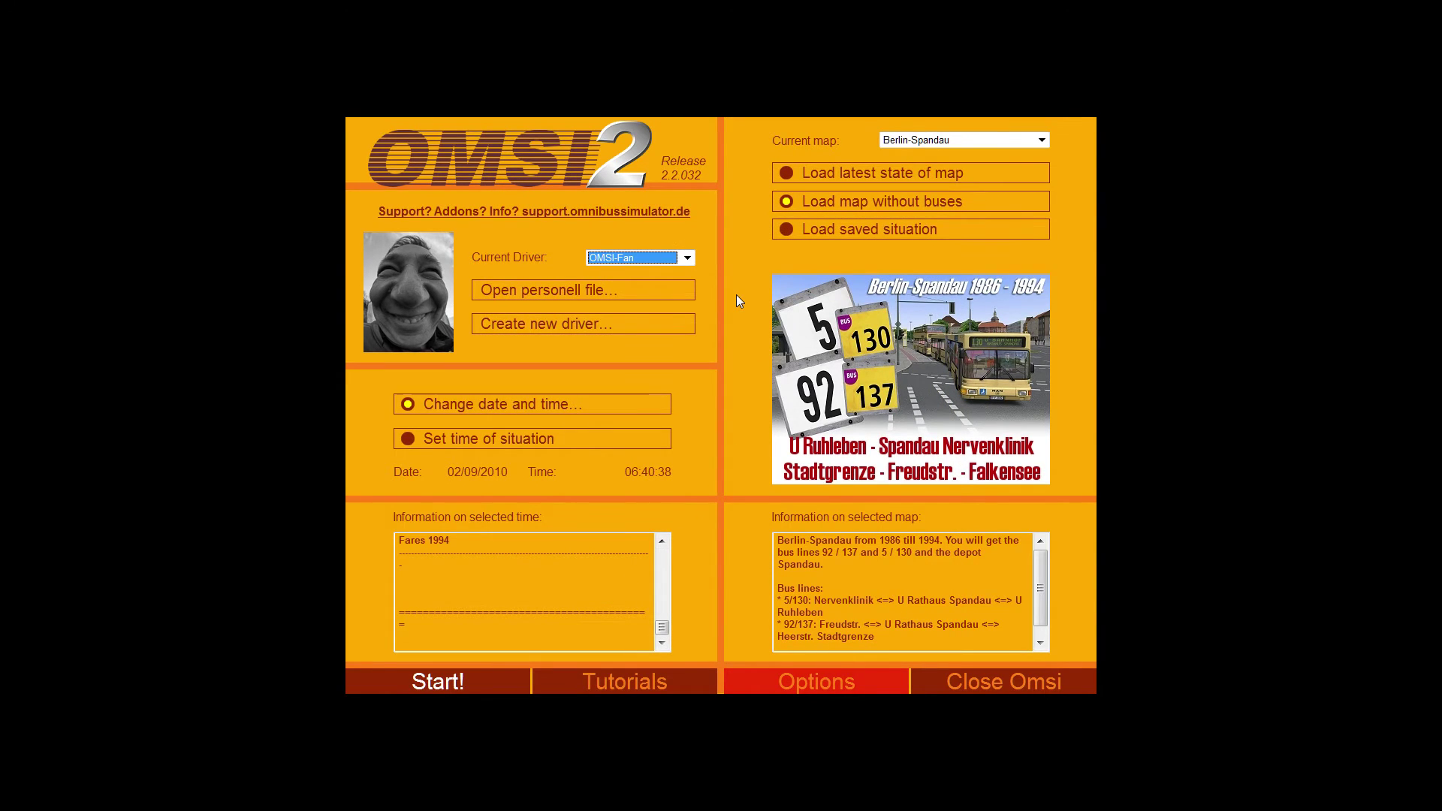